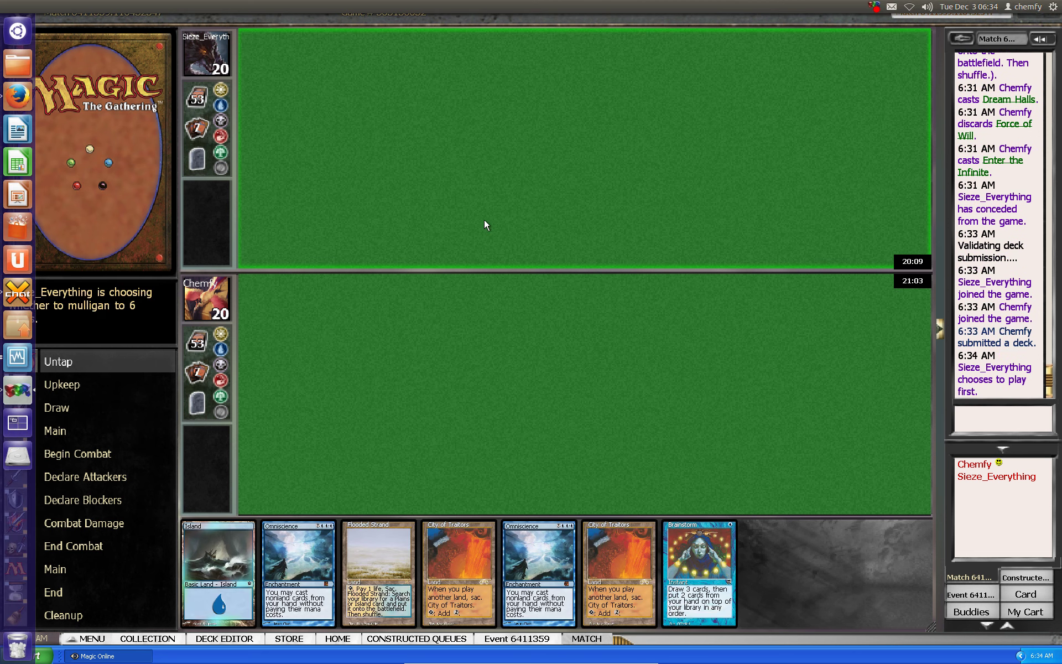
Reorder the hand to Omniscience ×2, Flooded Strand, City of Traitors ×2, Brainstorm, Island.
mouse_move(699, 572)
mouse_down()
mouse_move(824, 547)
mouse_move(747, 564)
mouse_up()
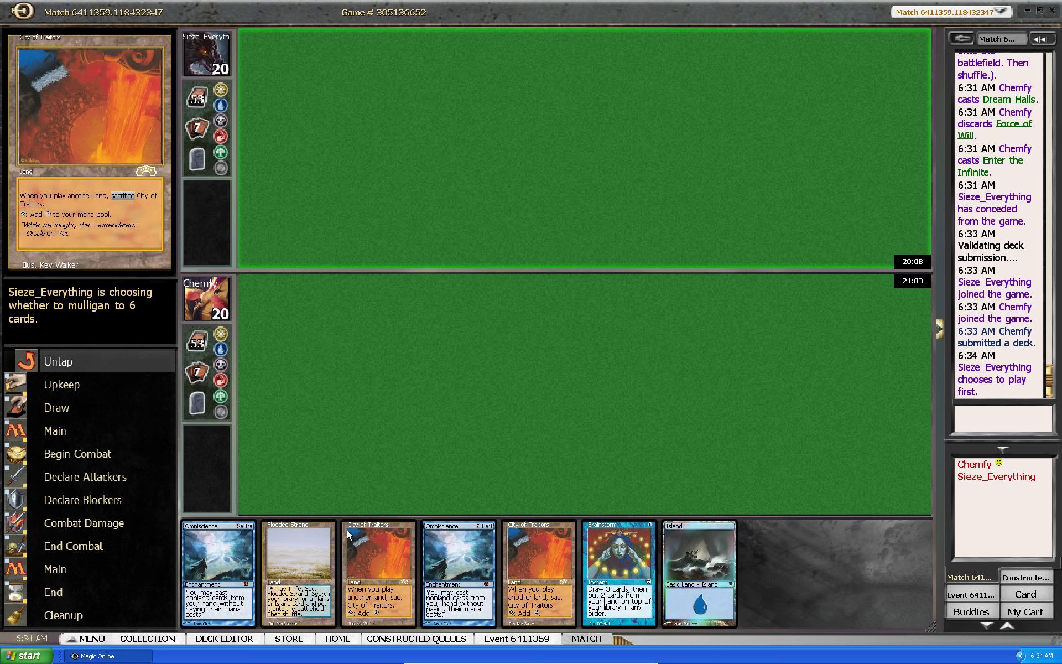
drag(286, 564, 718, 540)
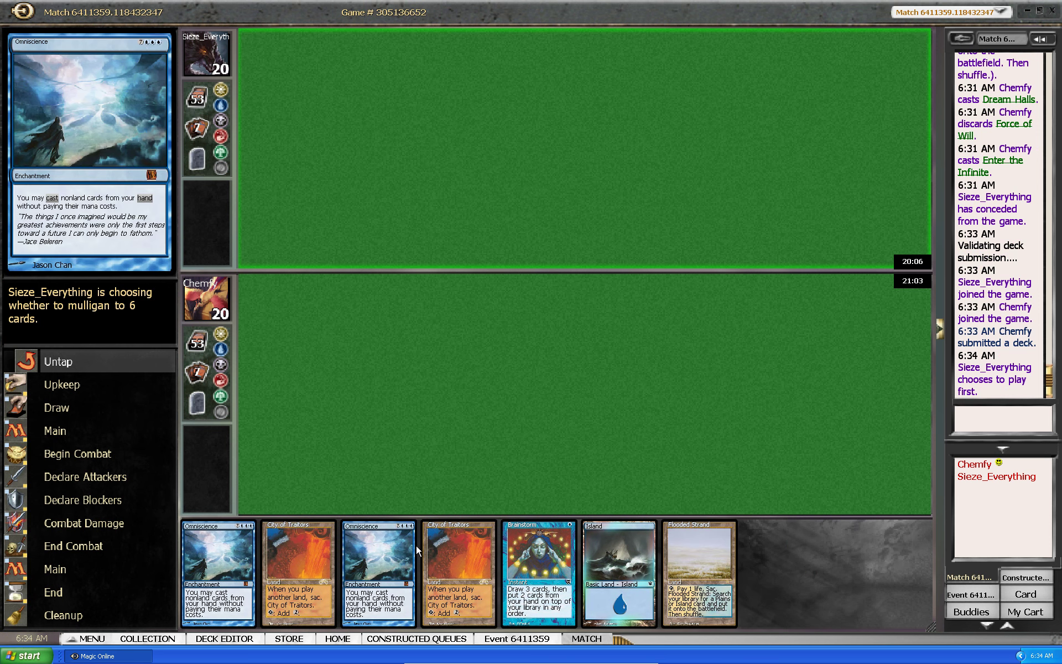
drag(390, 564, 705, 564)
drag(378, 573, 705, 572)
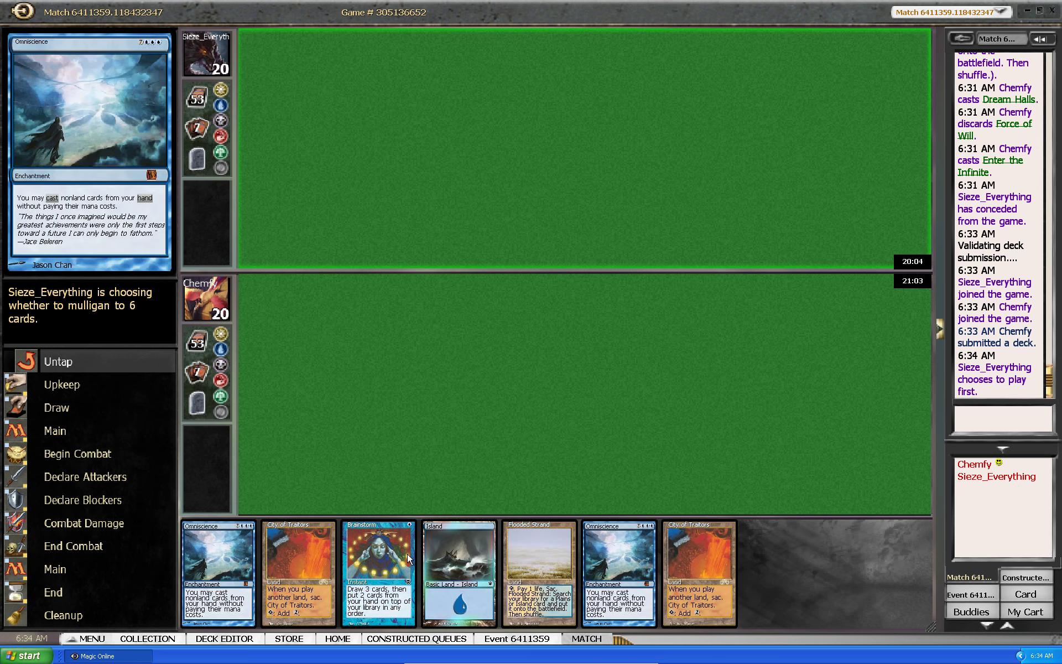
drag(270, 561, 705, 573)
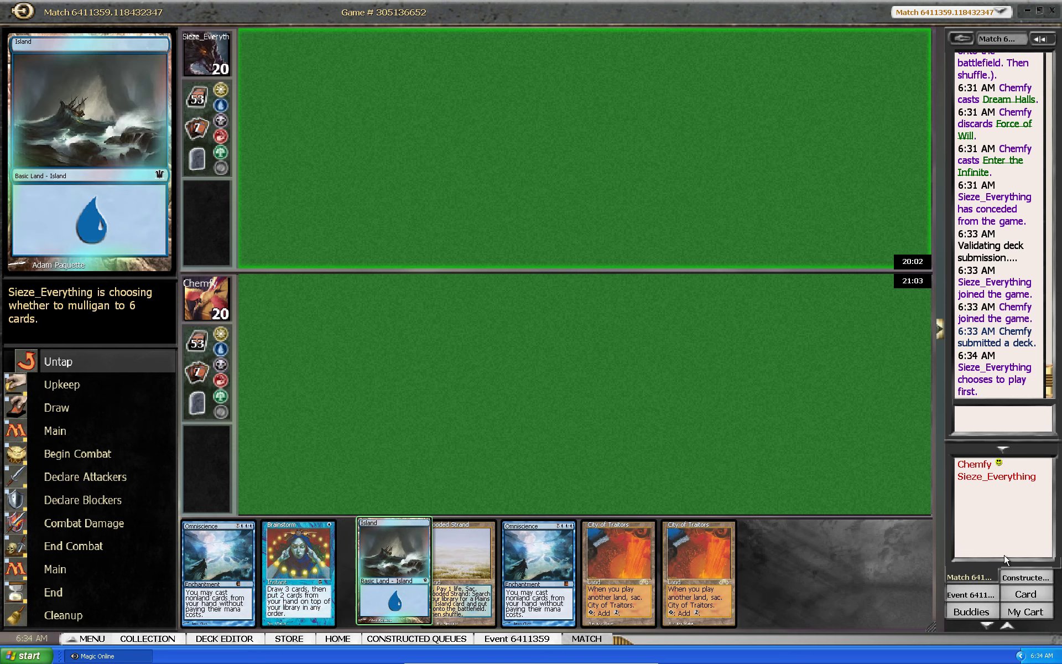
drag(377, 585, 700, 572)
drag(298, 572, 554, 545)
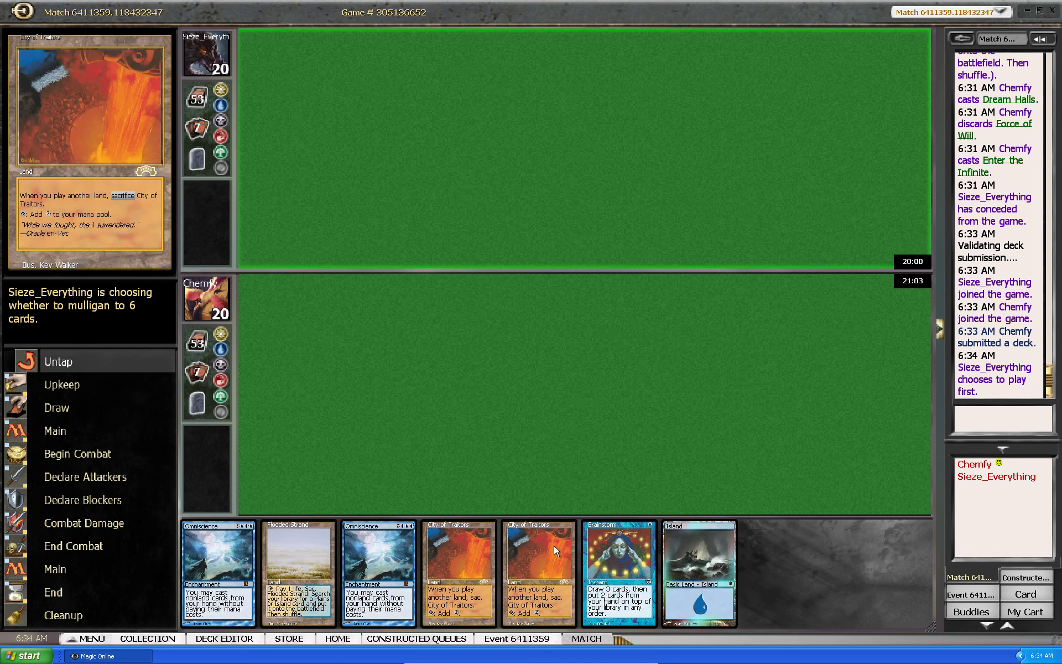
drag(386, 548, 356, 308)
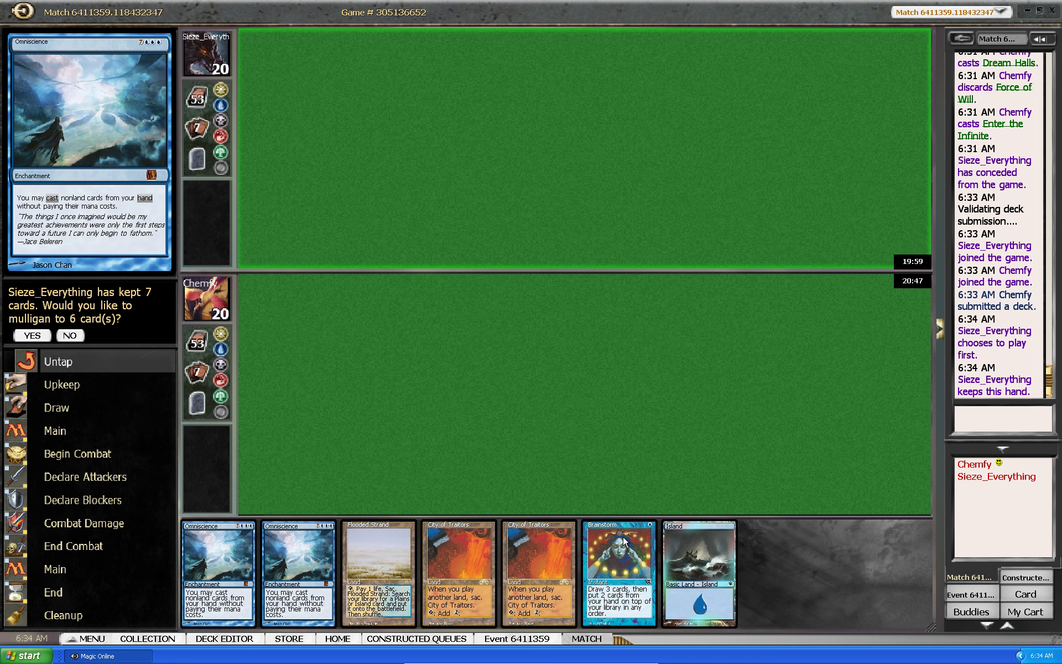
mouse_move(618, 572)
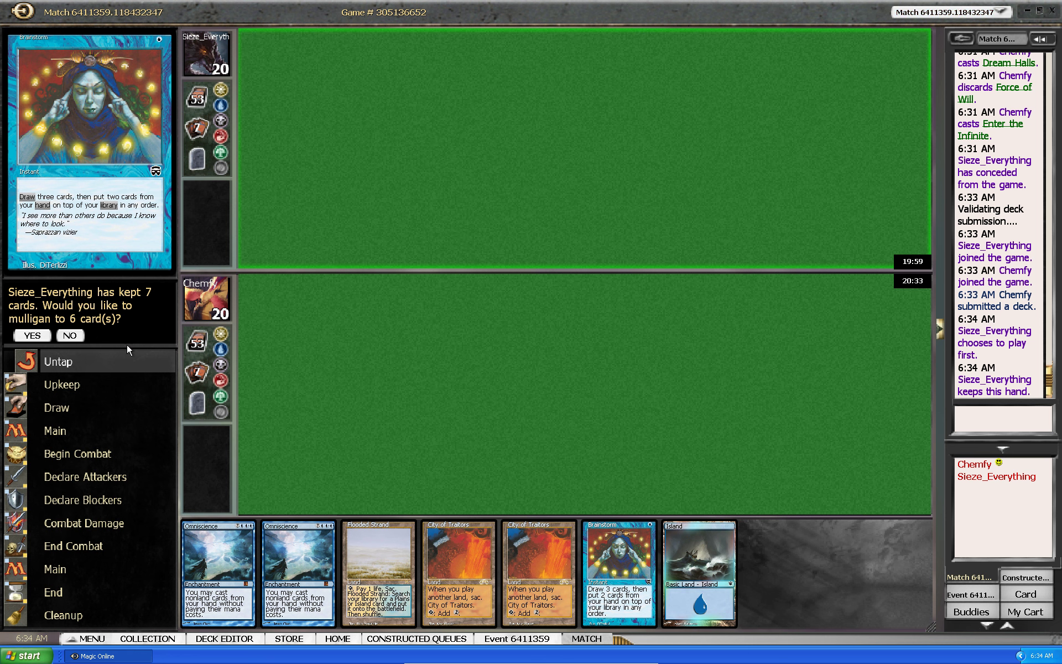
Keep seven cards and pass priority through the opponent's upkeep, Dark Ritual and Entomb.
click(82, 334)
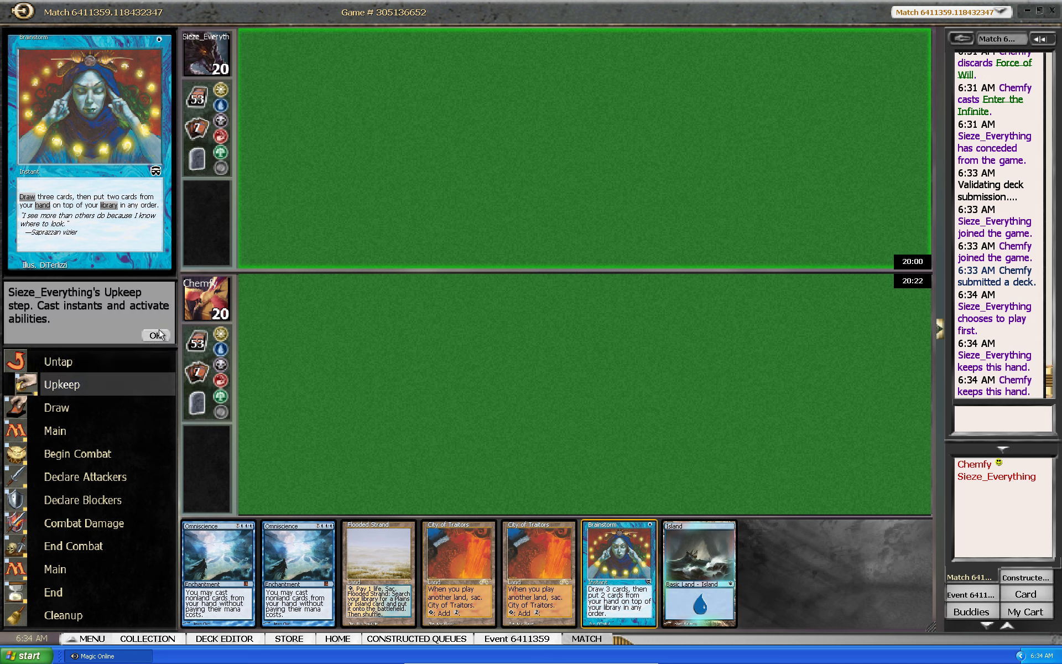
click(157, 332)
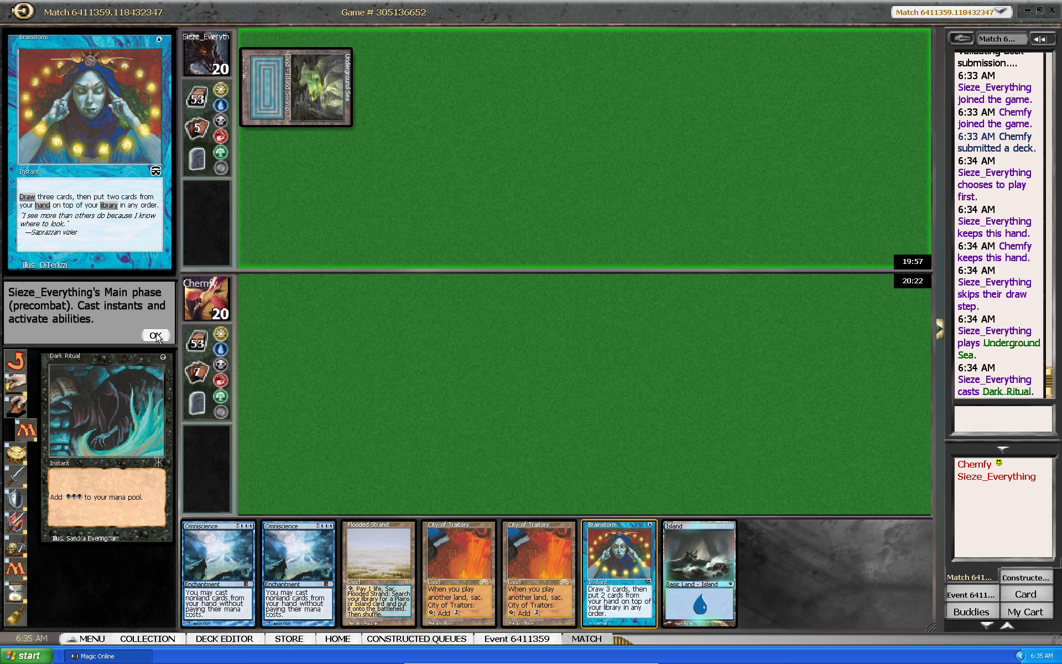
click(155, 335)
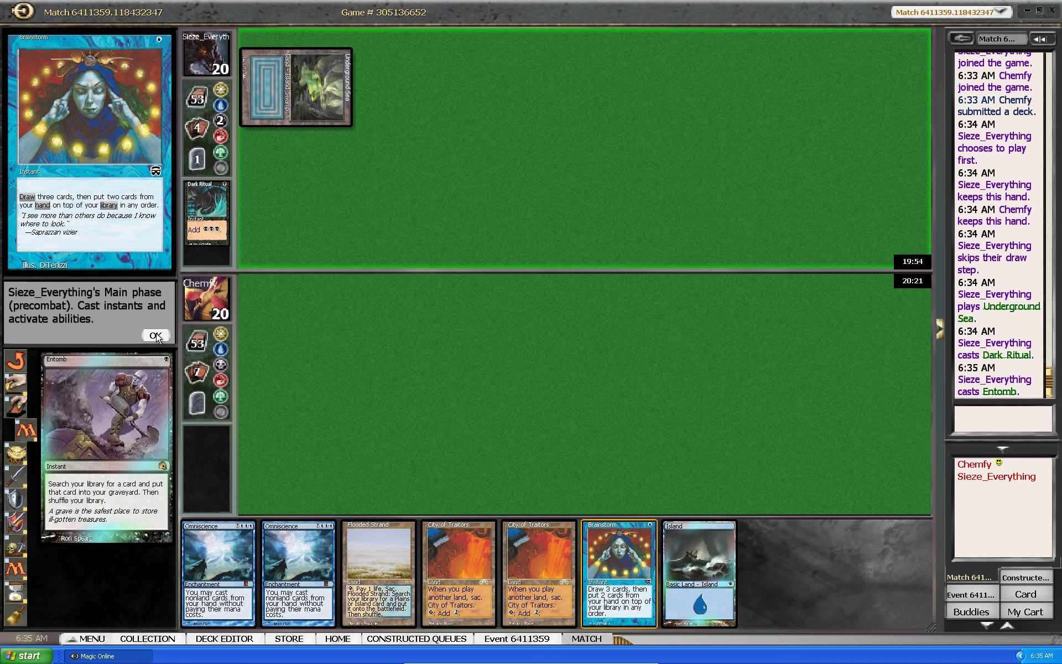
click(154, 335)
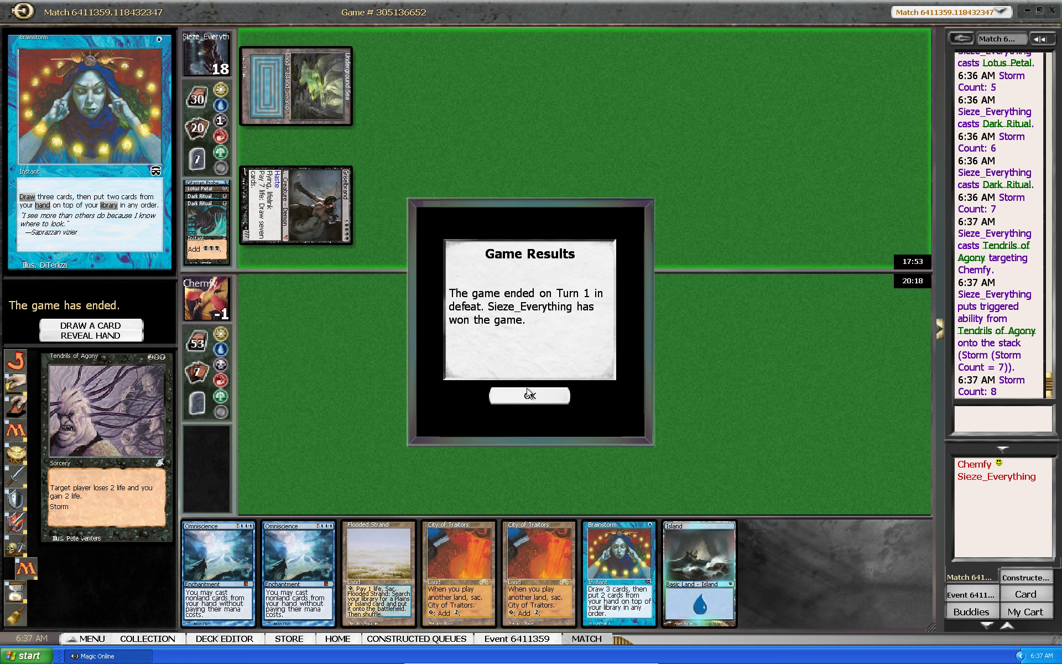
Dismiss Game Results and arrange the sideboard editor's deck into piles by converted mana cost.
click(529, 395)
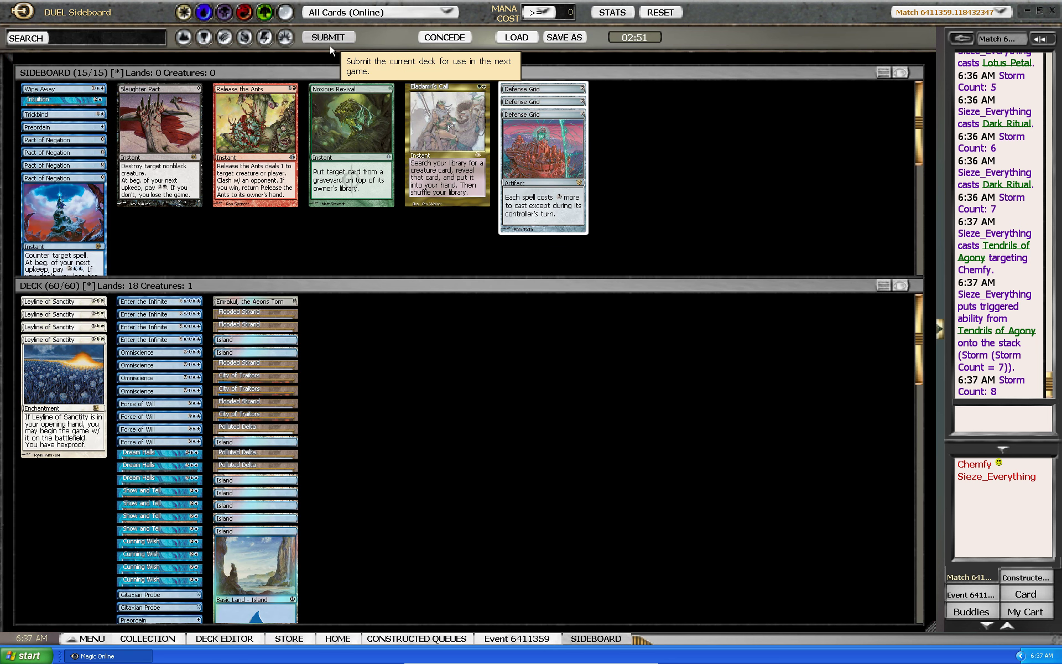
right_click(428, 358)
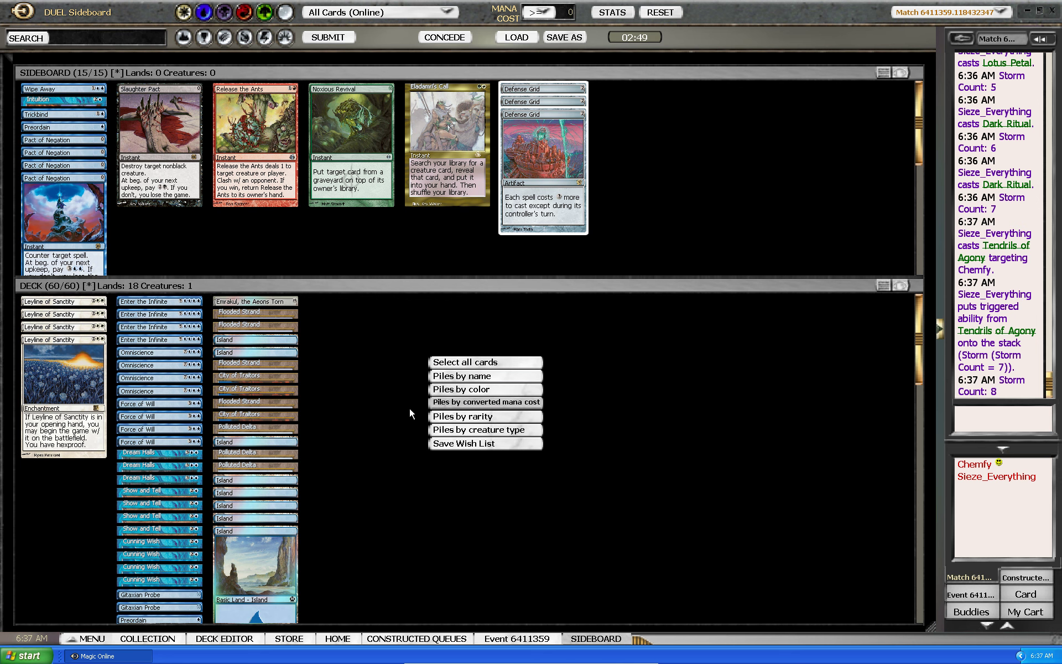
click(456, 403)
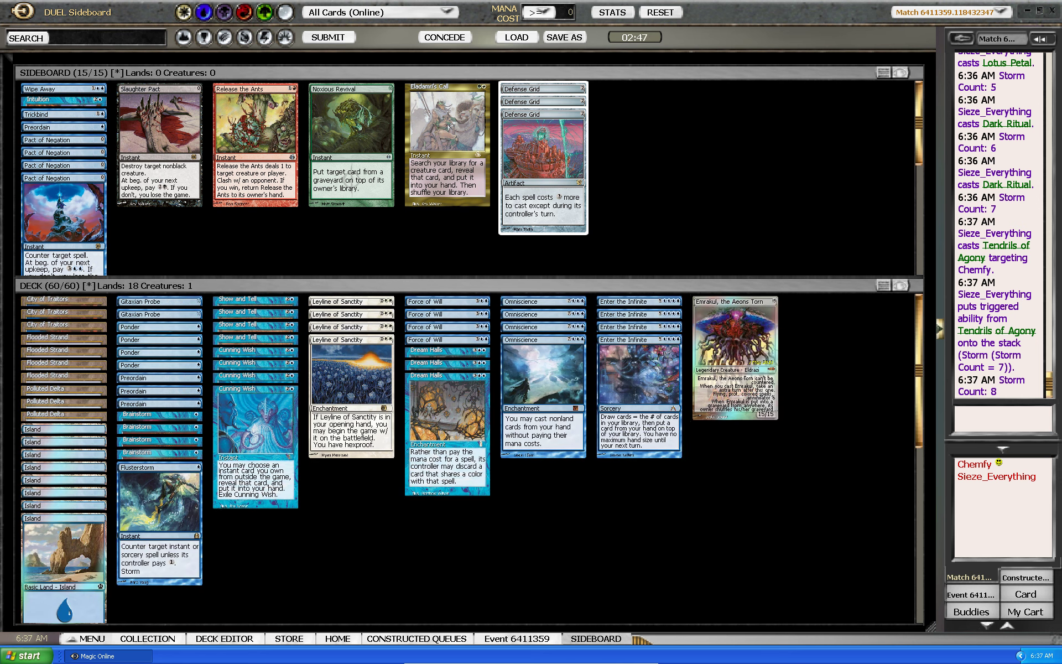